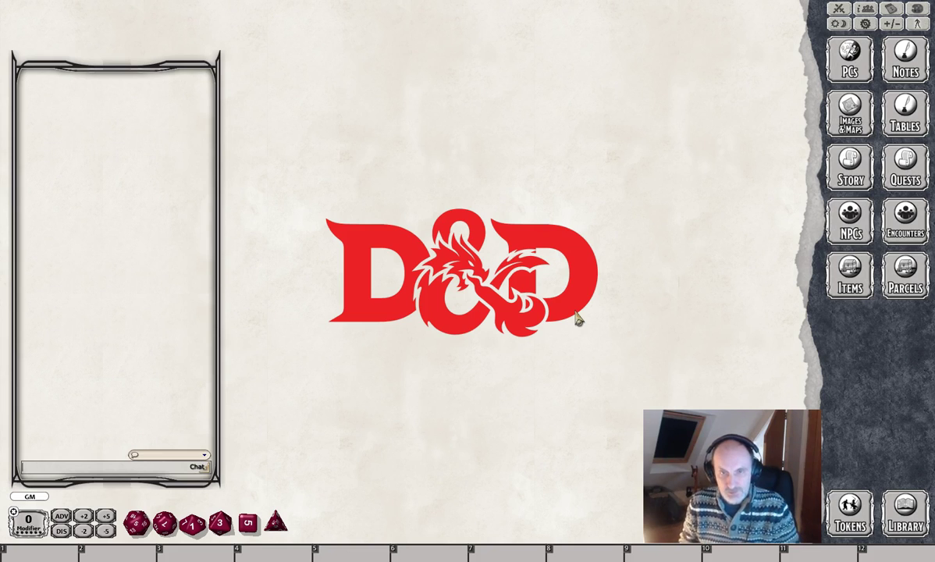
- Enable the Classes category in the Library for quick sidebar access
left_click(899, 473)
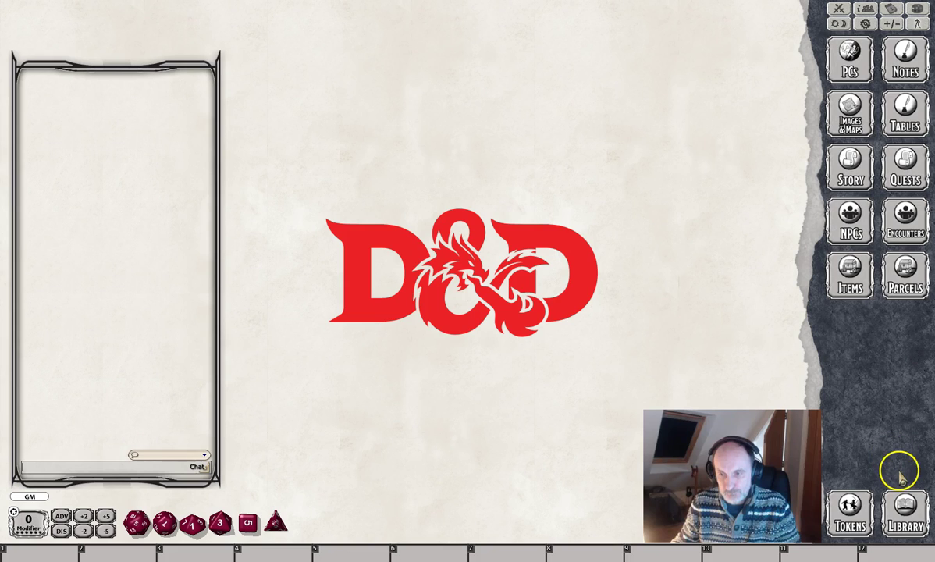
left_click(908, 528)
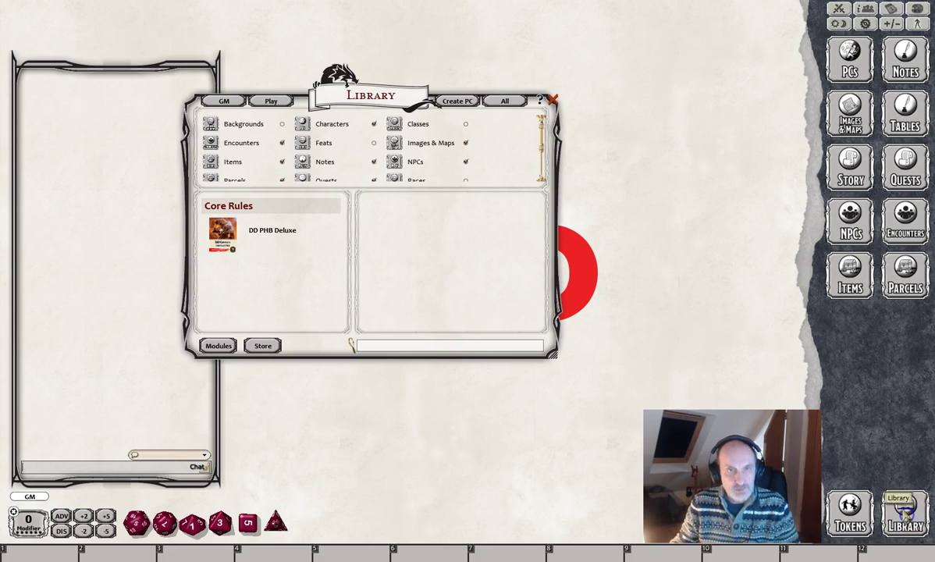
left_click(465, 124)
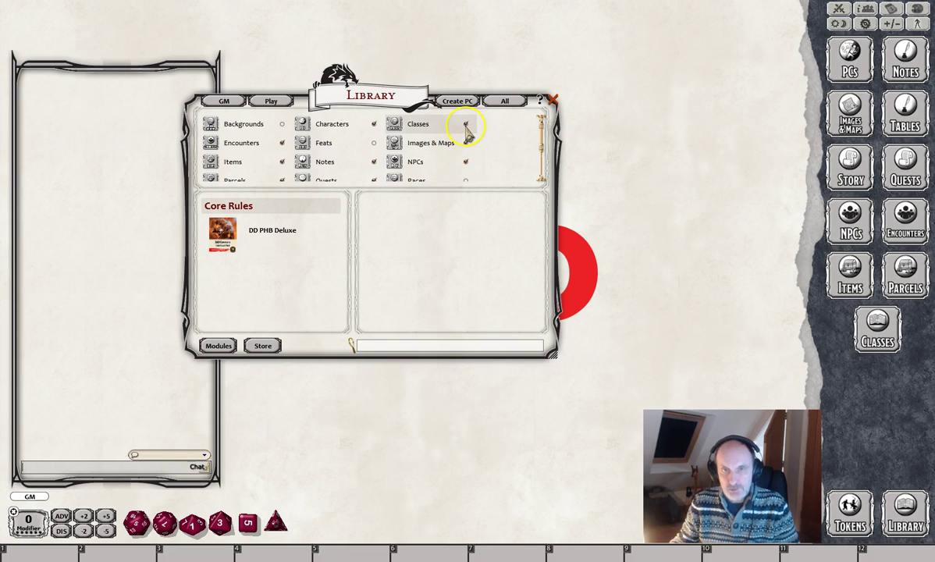
left_click(551, 100)
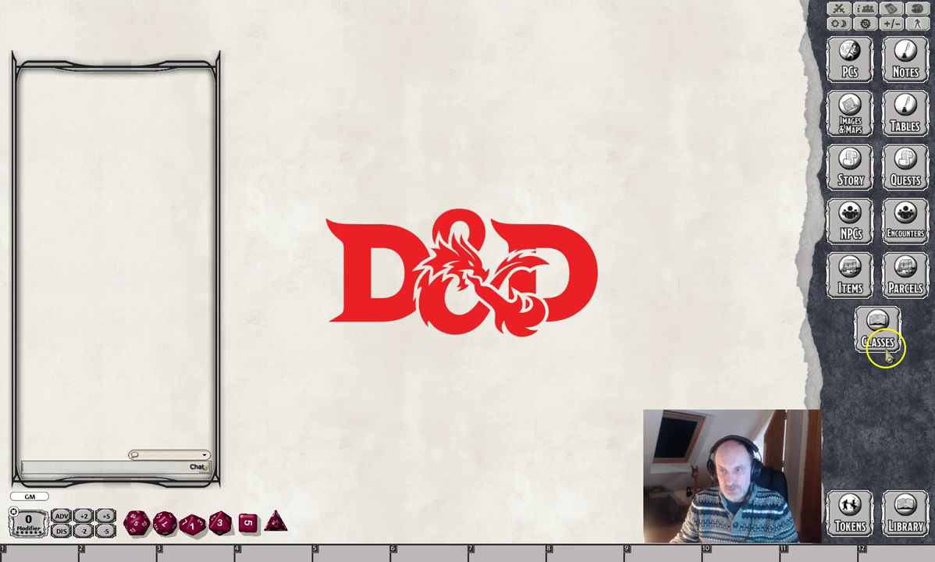
- Open the Classes list, turn on editing and add a new blank class
left_click(879, 336)
left_click_drag(351, 51, 328, 47)
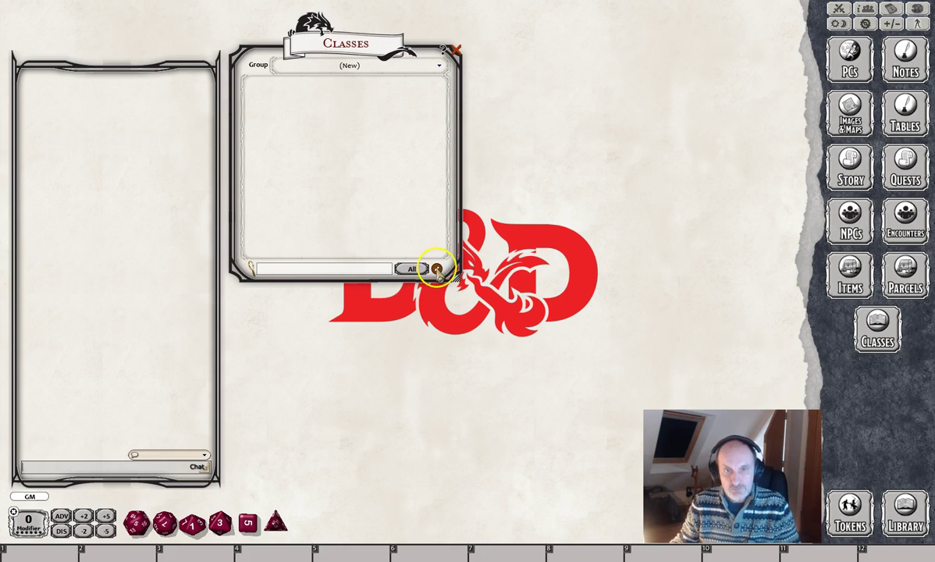
left_click(437, 268)
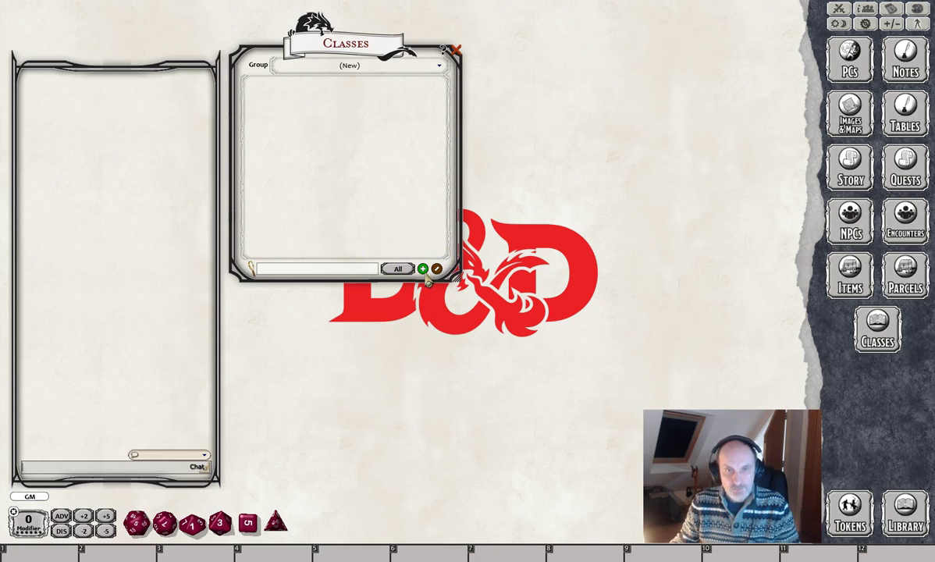
left_click(423, 269)
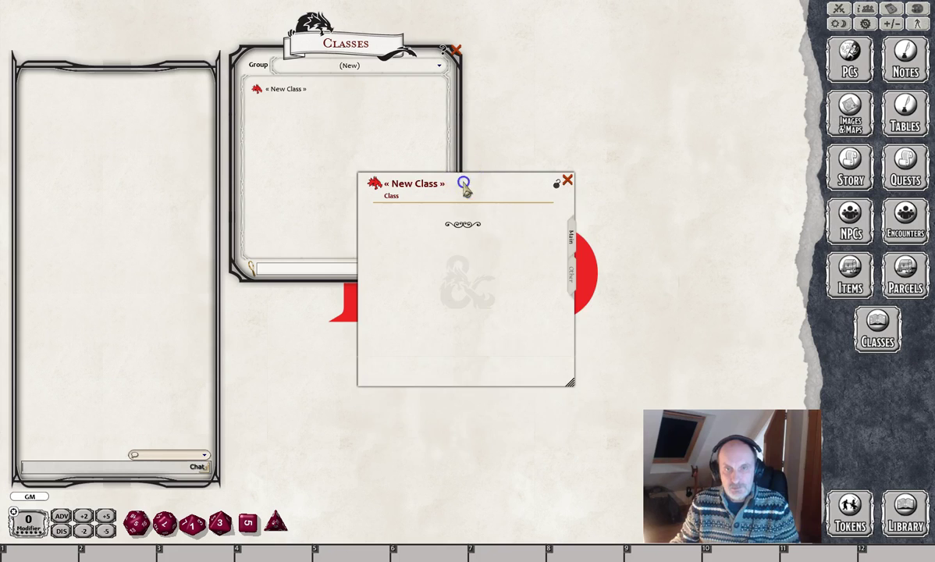
- Title the new class record 'Highlander', then reposition and enlarge its window
left_click_drag(464, 184, 478, 245)
left_click(471, 251)
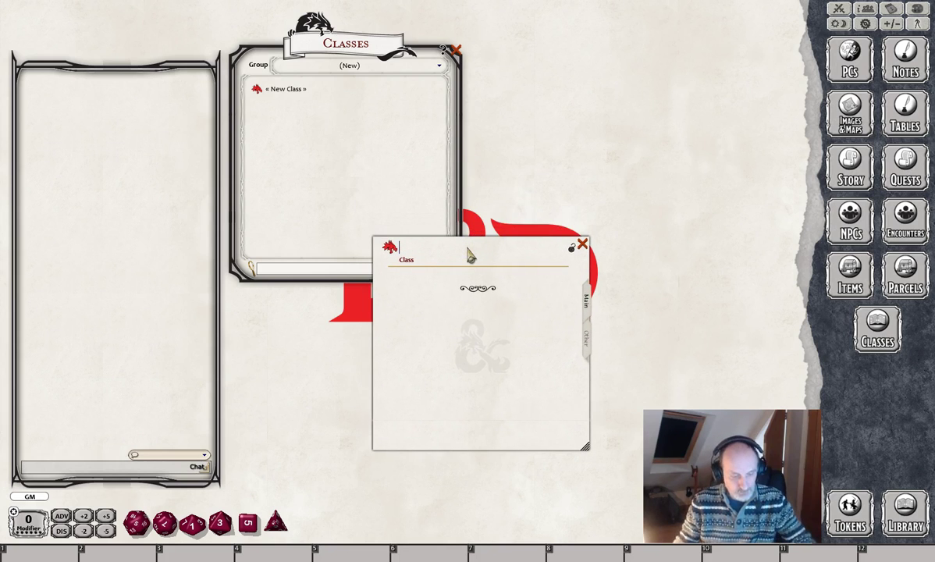
type("Highlander")
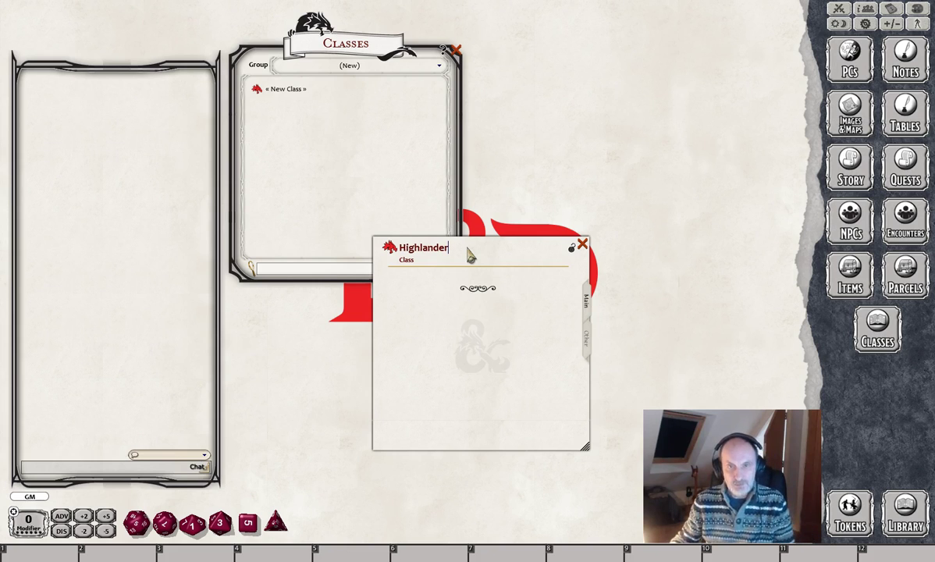
left_click(476, 336)
left_click_drag(526, 240, 513, 183)
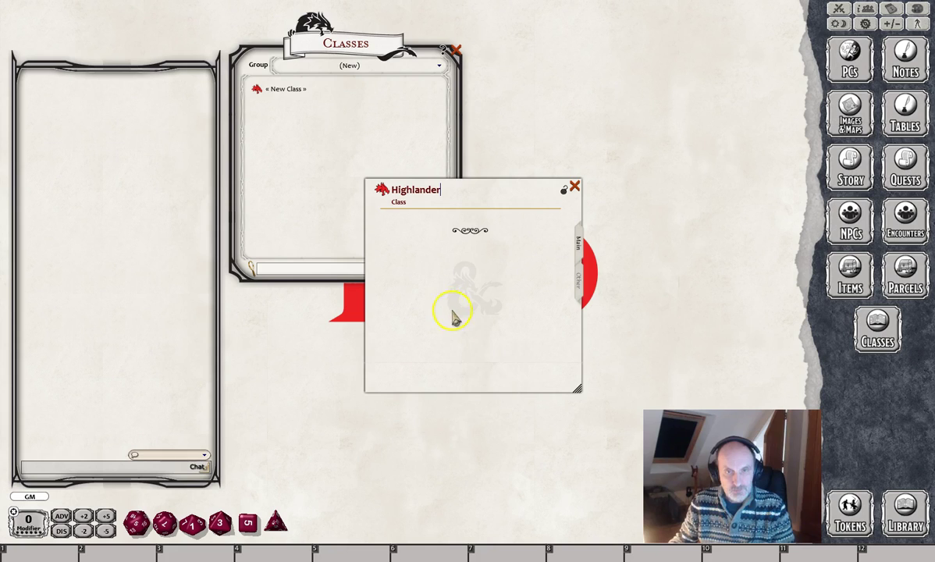
left_click_drag(579, 391, 591, 417)
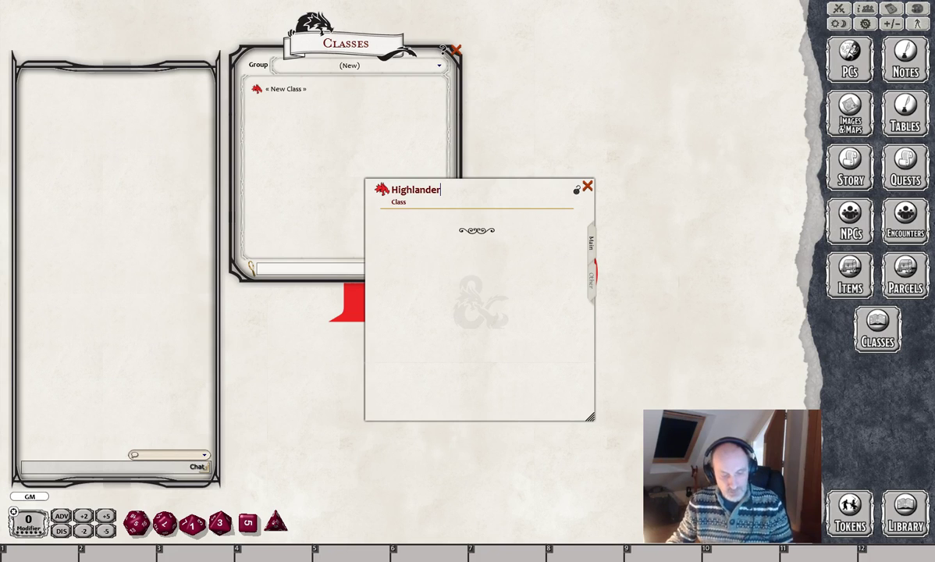
left_click(411, 226)
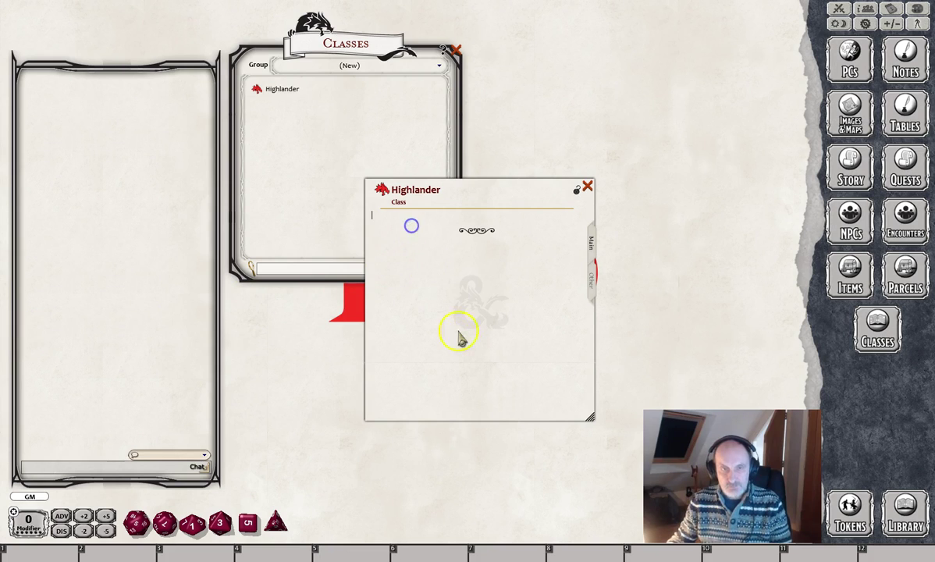
- Paste the description and make Highlander, Talk a strange language, Uncontrollable and Highlander Table headings
type("Highlander Highlanders are fearsome heavily armed but lightly armoured warriors. Talk a strange language No one understands a word they say Uncontrollable Will lose all sense of proportion when battle lust over takes them Highlander Table Level Prof Bonus Features 1 +2 Battle Lust 2 +2 Healing 3 +2 Warrior Path")
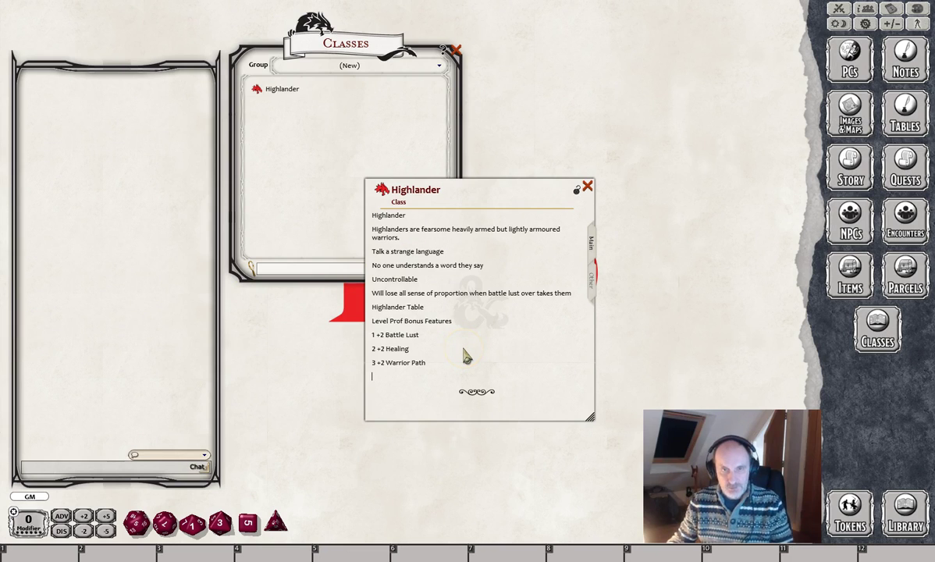
right_click(398, 223)
left_click(428, 251)
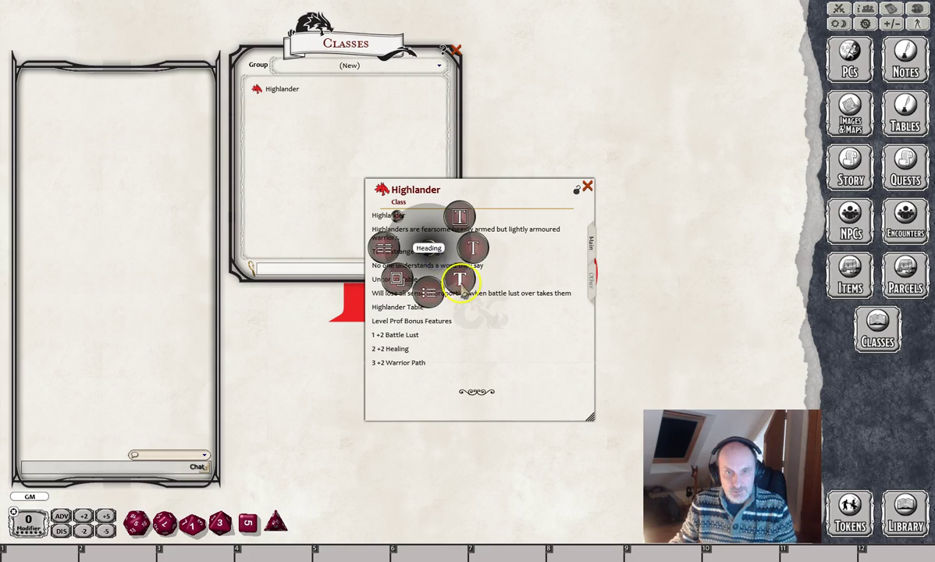
left_click(459, 279)
right_click(411, 255)
left_click(433, 286)
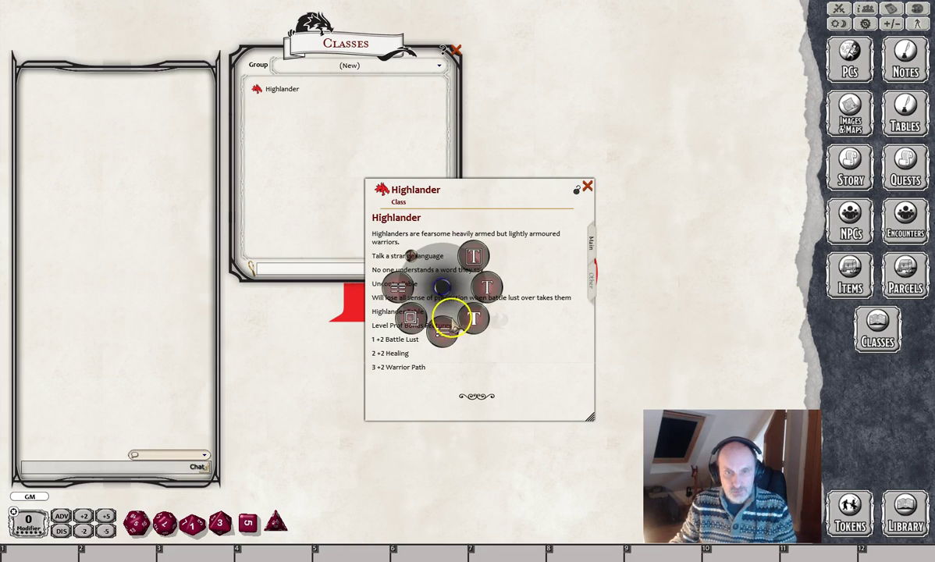
left_click(456, 318)
right_click(398, 291)
left_click(421, 320)
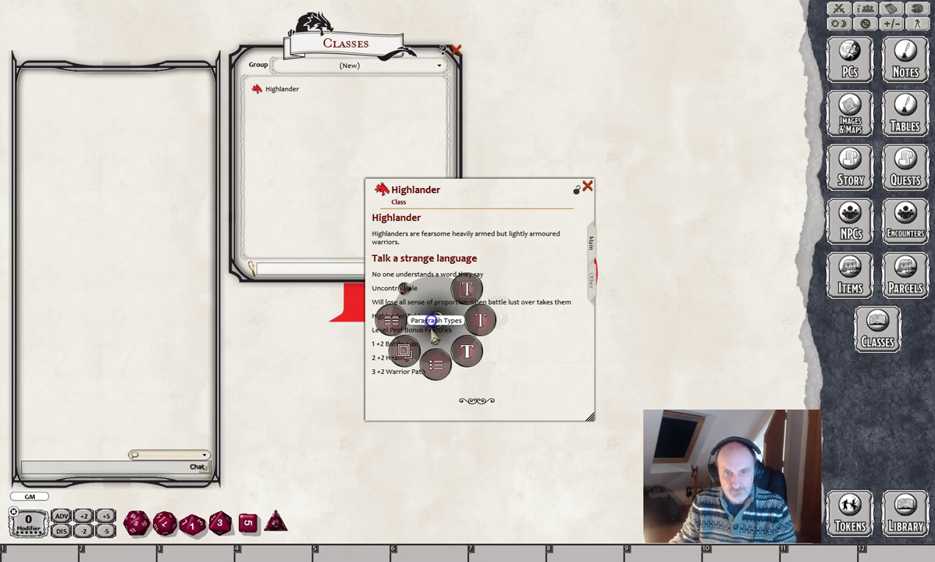
left_click(465, 352)
right_click(412, 320)
left_click(442, 352)
left_click(455, 375)
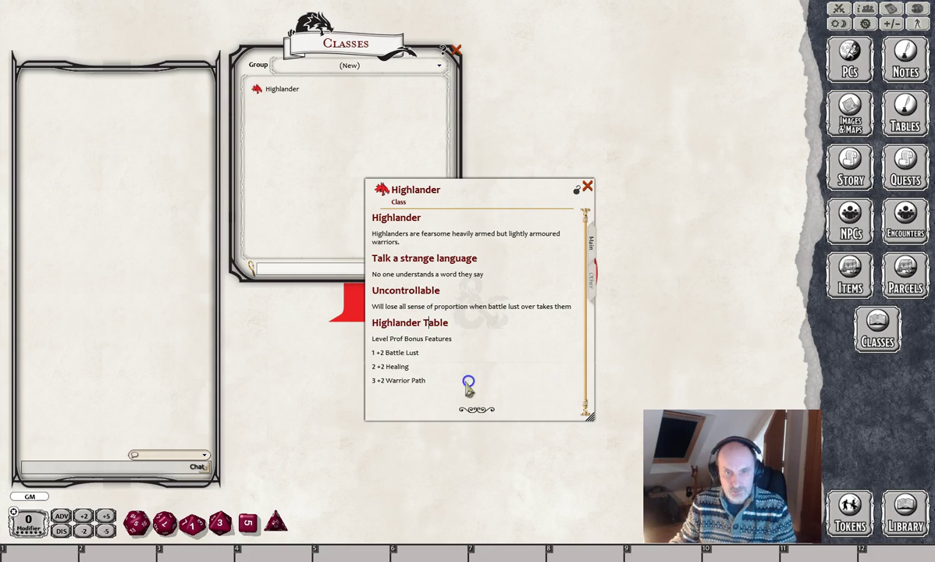
- Turn the header line and the level 1, 2 and 3 lines into table rows
right_click(386, 338)
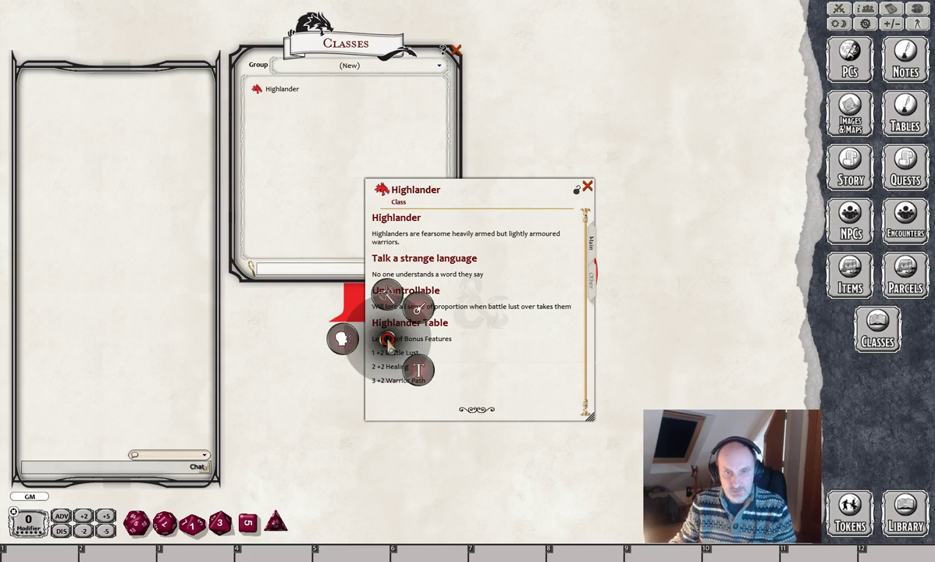
left_click(418, 370)
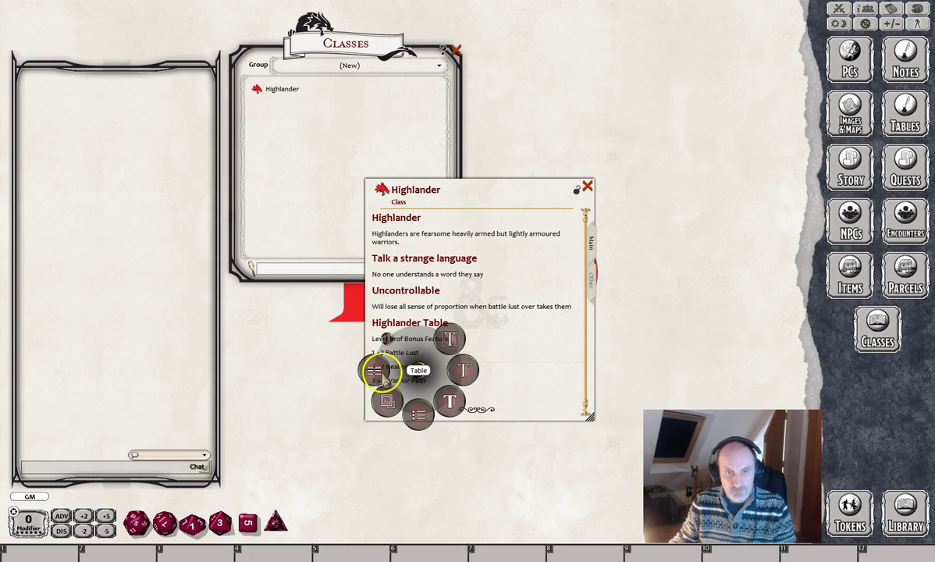
left_click(376, 370)
right_click(406, 360)
left_click(424, 387)
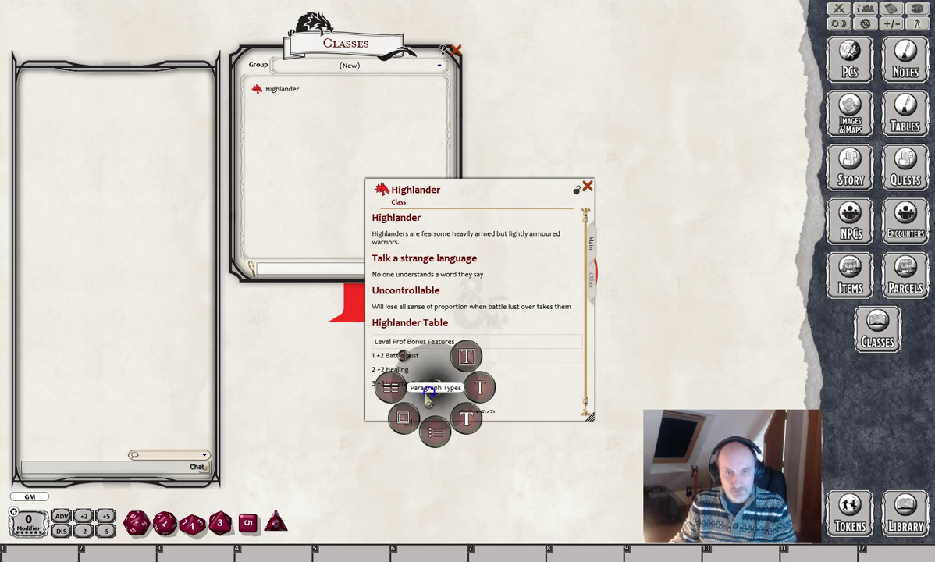
left_click(392, 383)
right_click(401, 368)
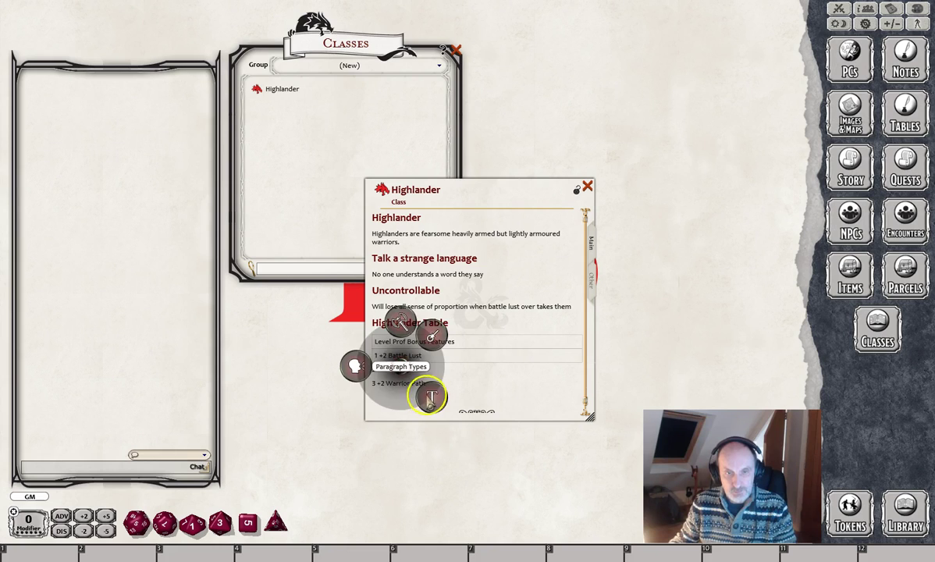
left_click(428, 391)
left_click(391, 396)
right_click(397, 382)
left_click(423, 405)
left_click(386, 411)
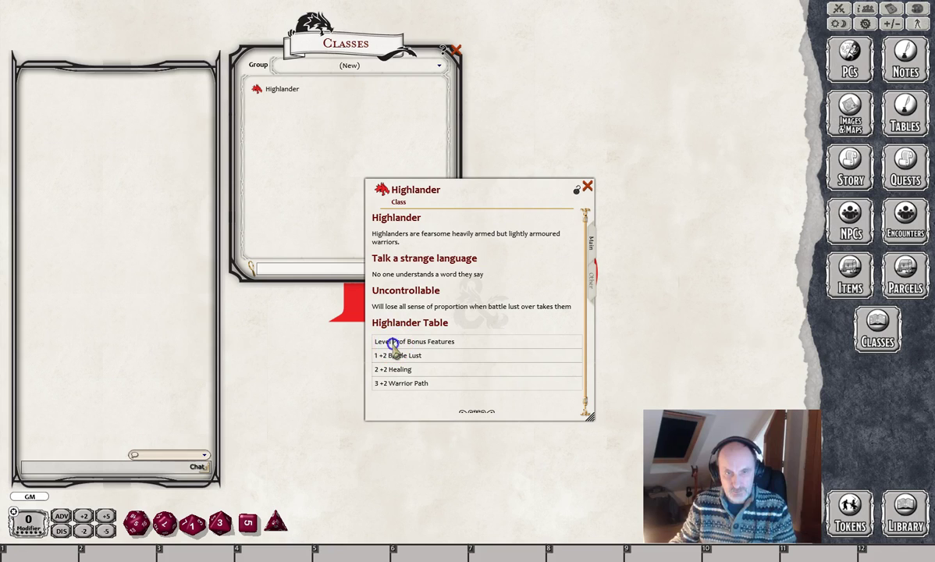
- Split the table header into Level, Prof Bonus and Features columns
key("Delete")
key("Tab")
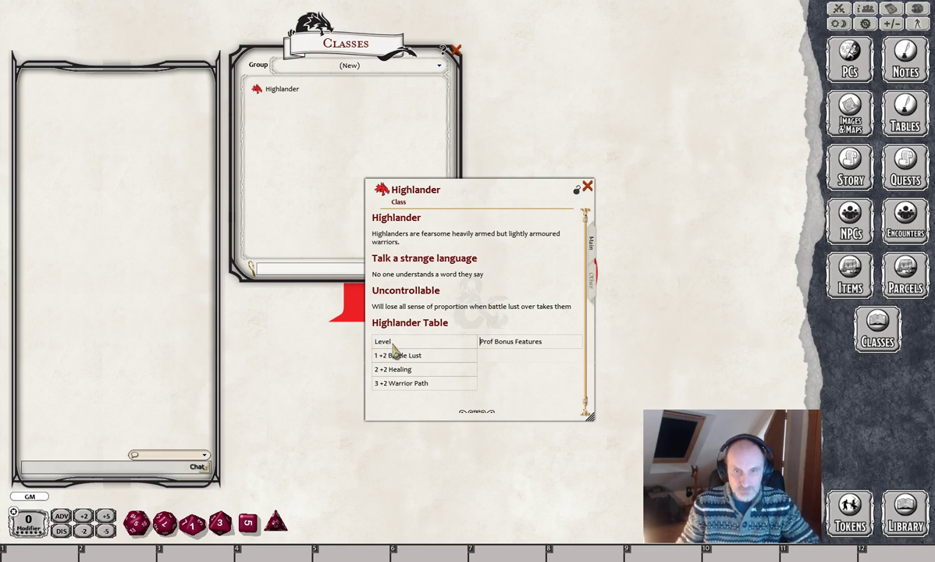
left_click(515, 348)
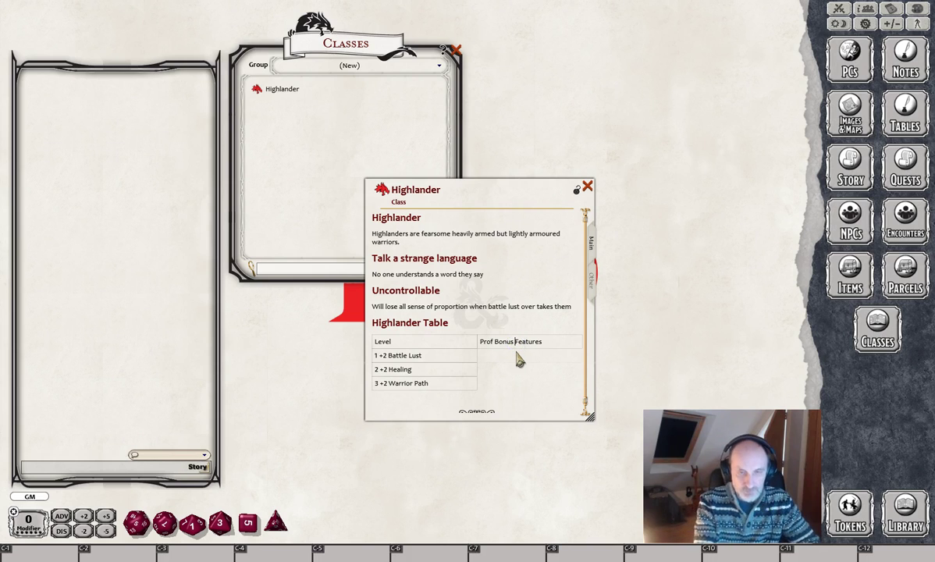
key("BackSpace")
key("Tab")
- Split rows 1 and 2 into level, +2, and Battle Lust or Healing cells
left_click(379, 356)
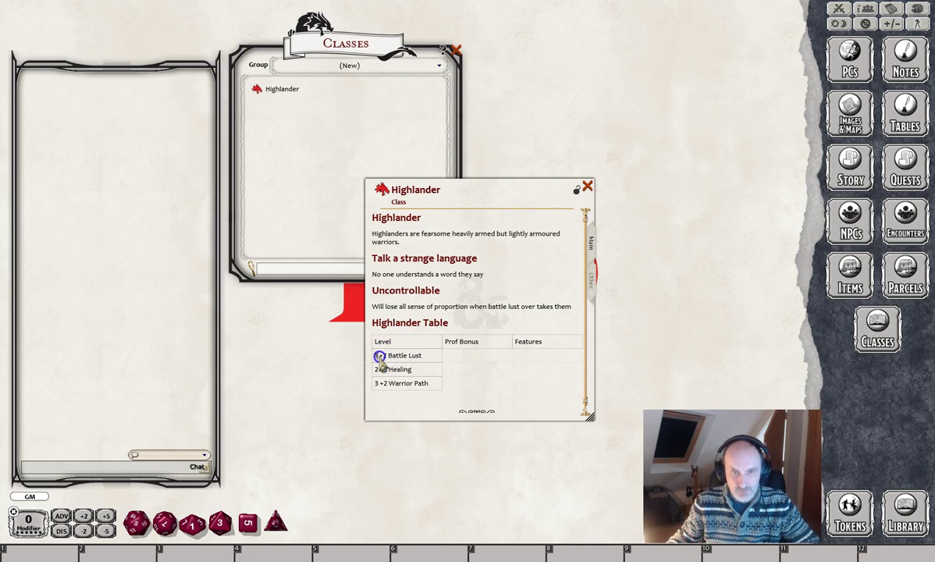
key("Delete")
key("Tab")
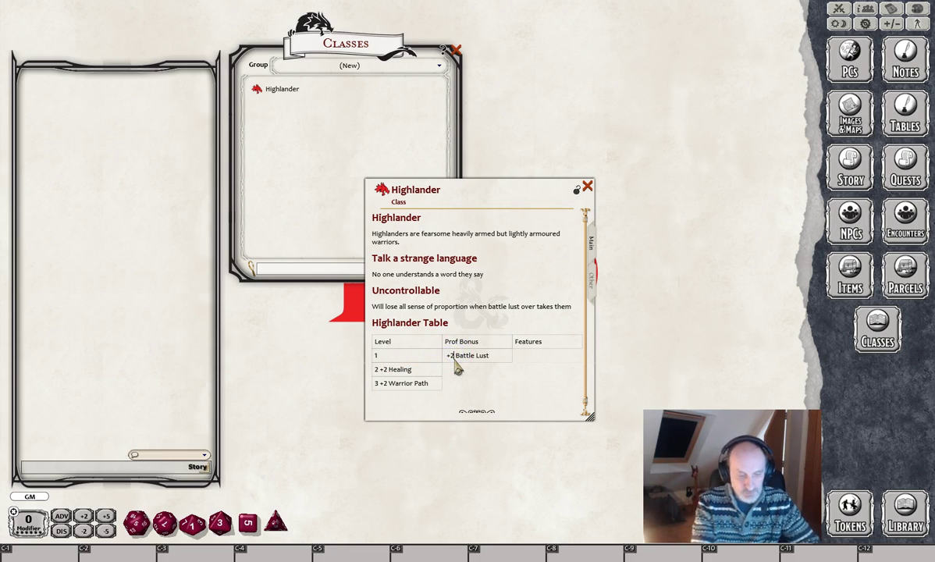
key("Delete")
key("Tab")
left_click(378, 369)
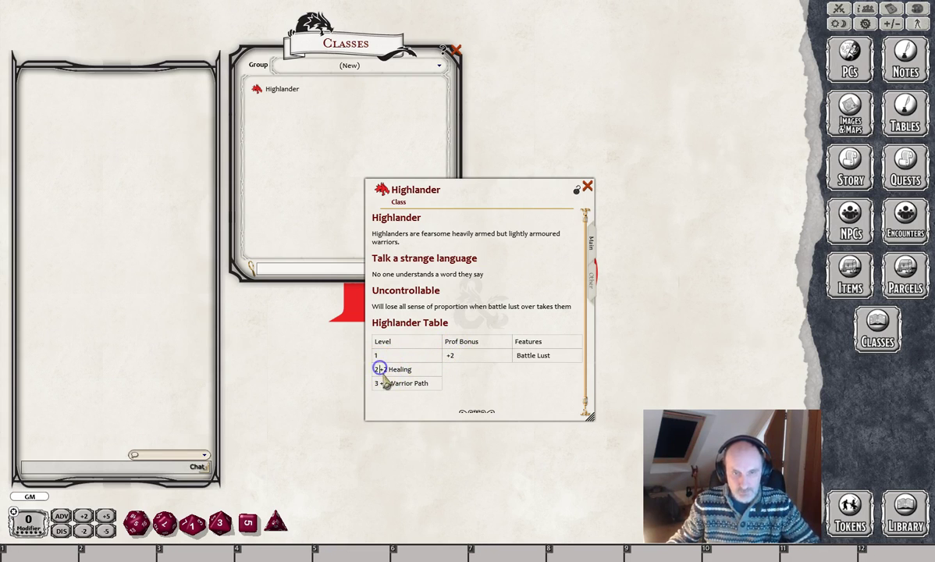
key("Delete")
key("Tab")
left_click(453, 378)
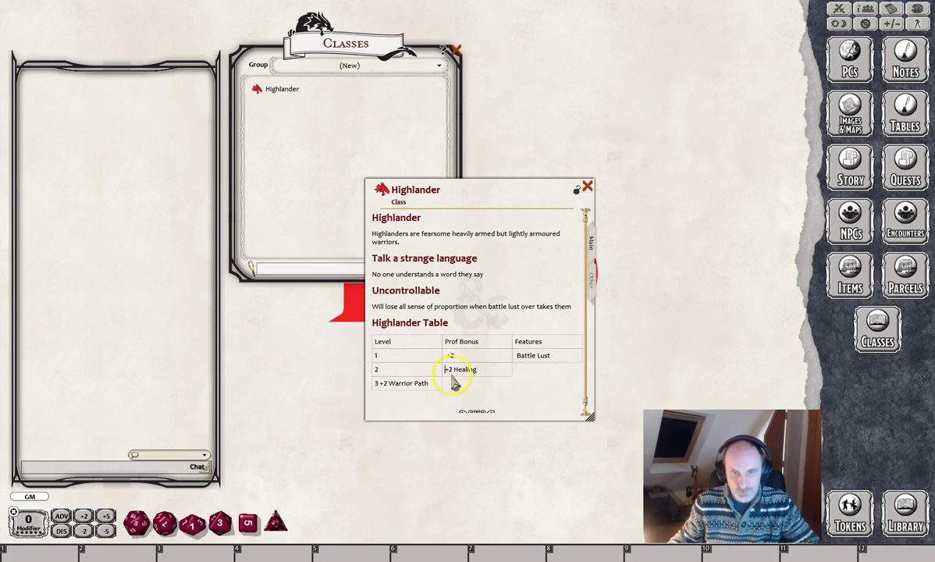
key("Delete")
key("Tab")
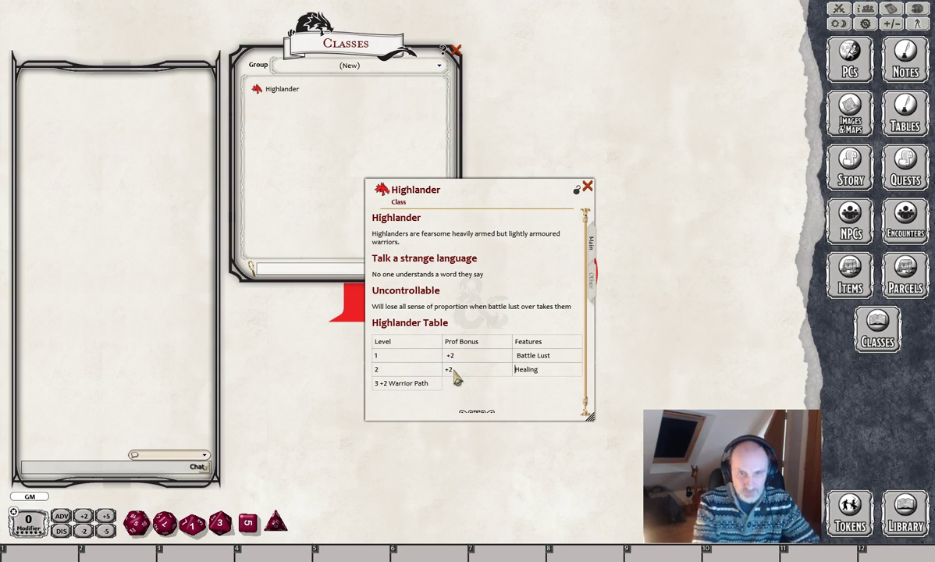
- Split row 3 into 3, +2 and Warrior Path cells
left_click(378, 383)
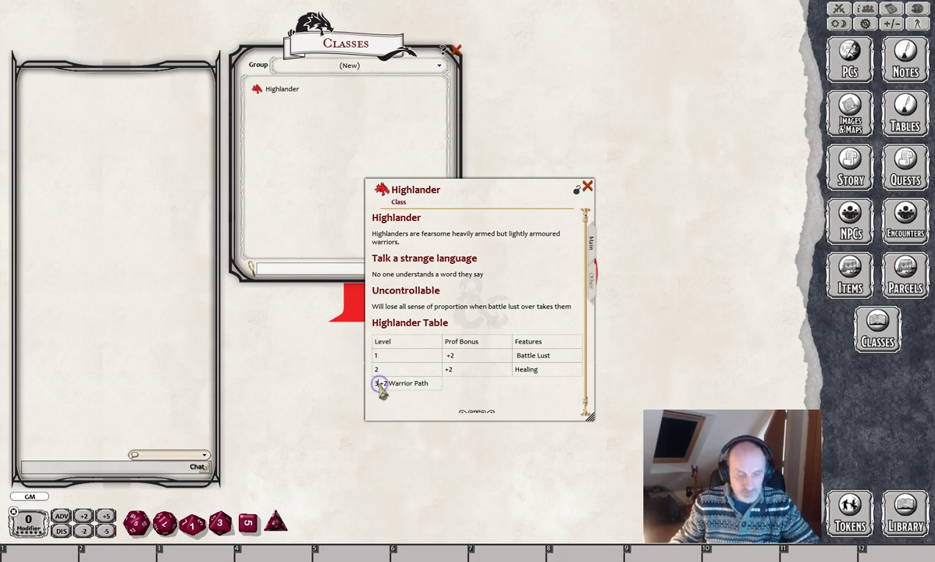
key("Delete")
key("Tab")
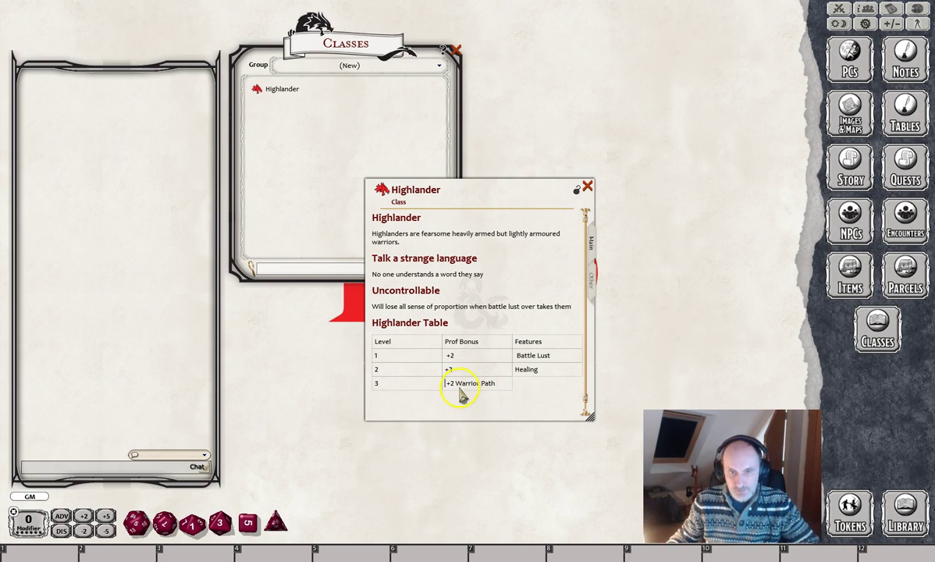
key("Delete")
key("Tab")
left_click_drag(375, 343, 541, 340)
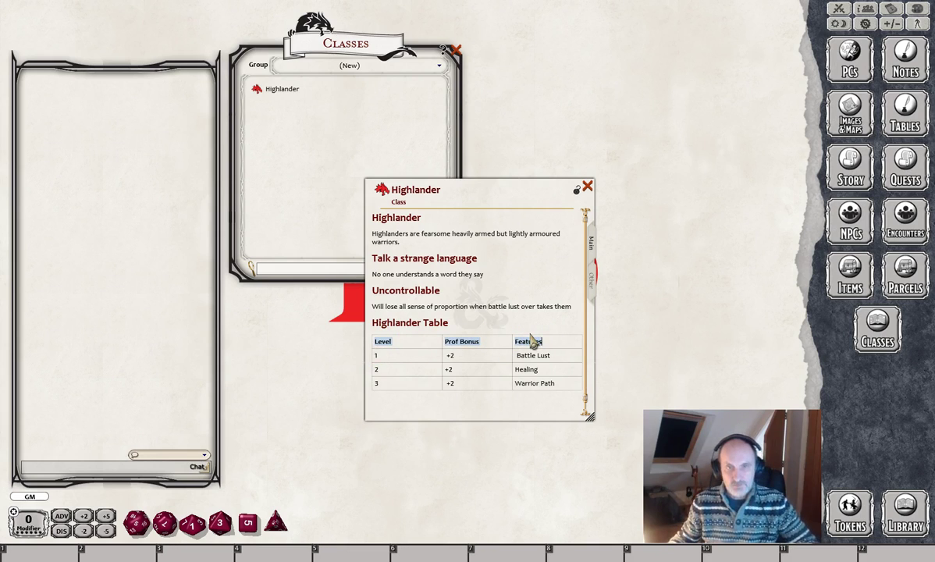
left_click(410, 249)
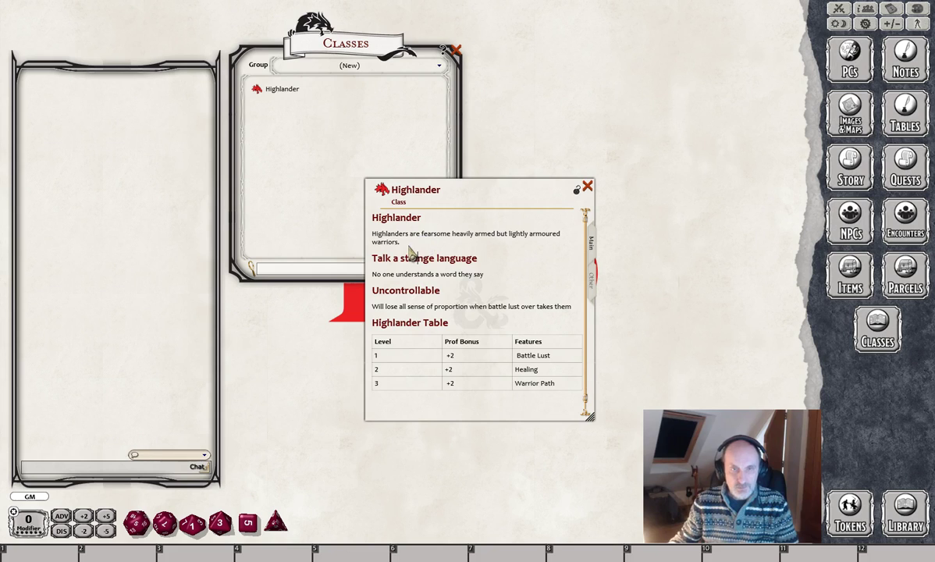
- Link the highland-warrior image on a new line below the opening paragraph and preview it
key("Return")
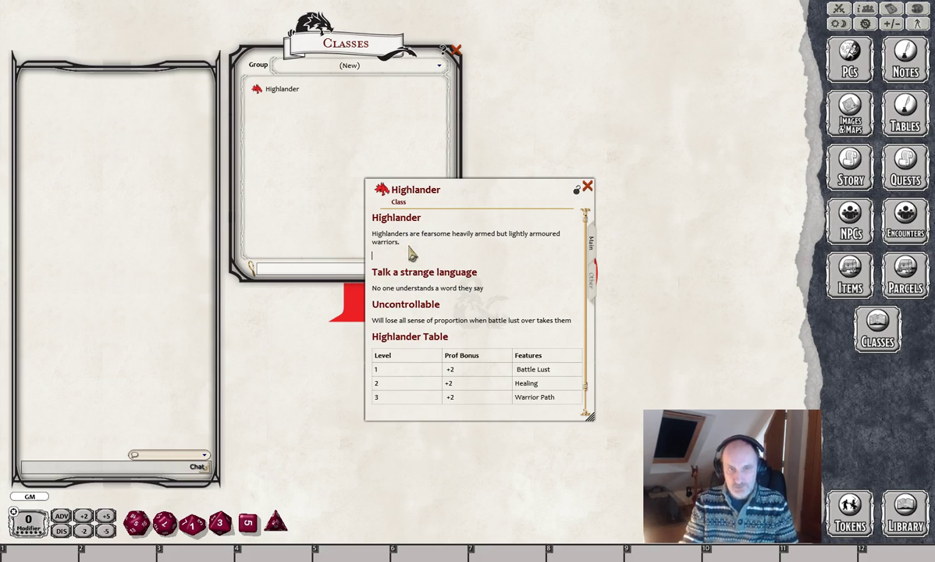
left_click(838, 123)
left_click_drag(152, 211, 377, 257)
left_click(326, 154)
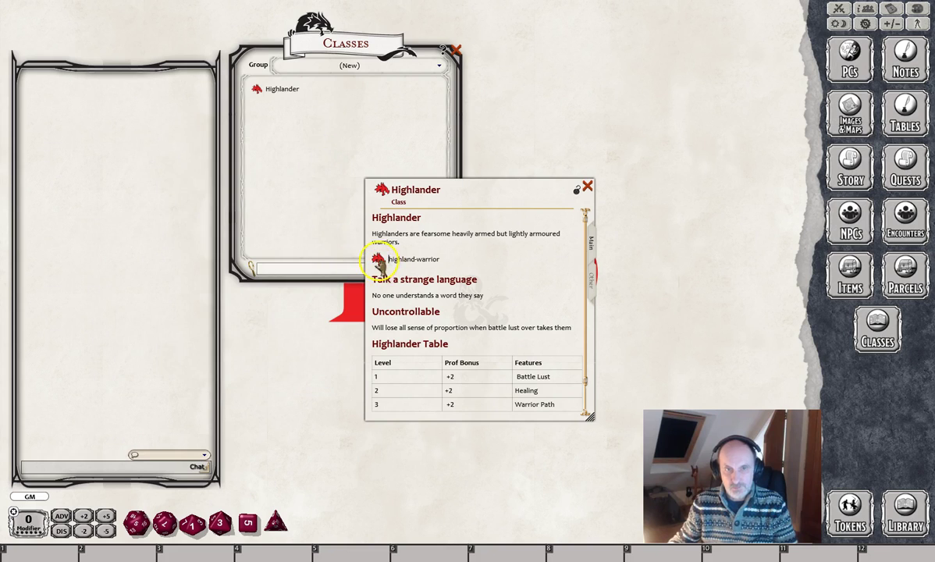
left_click(379, 258)
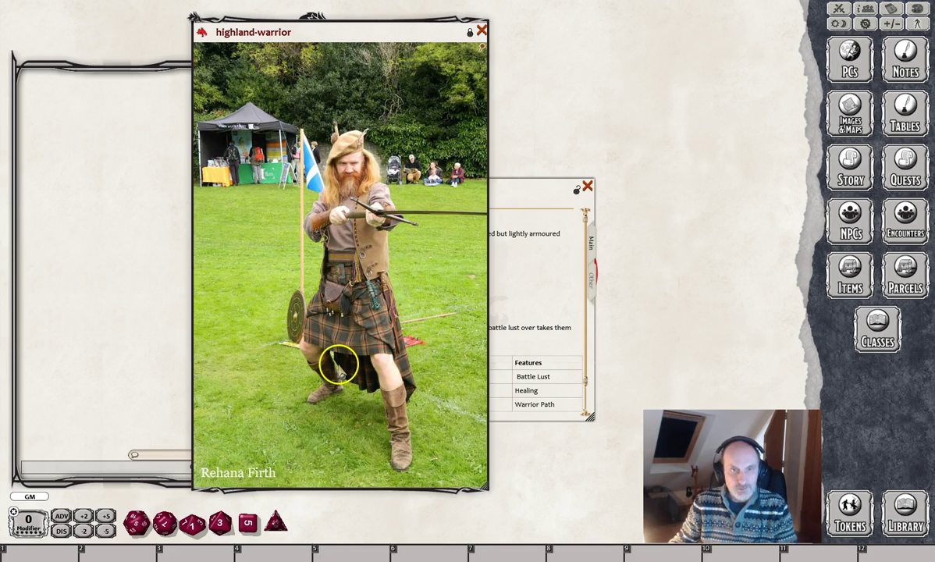
left_click(481, 32)
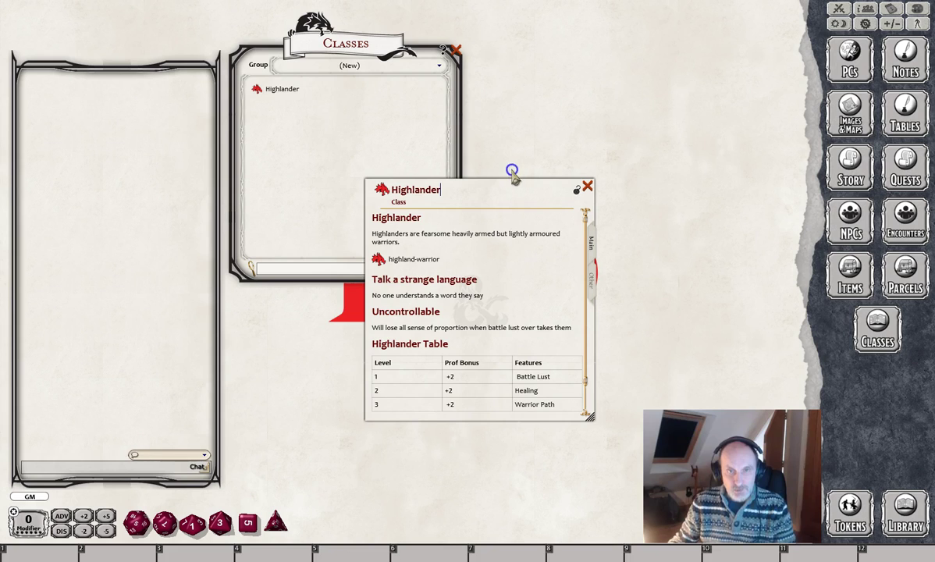
- Switch the Highlander record to its Other tab and nudge the sheet up-left
scroll(511, 307, "down", 3)
scroll(511, 301, "up", 2)
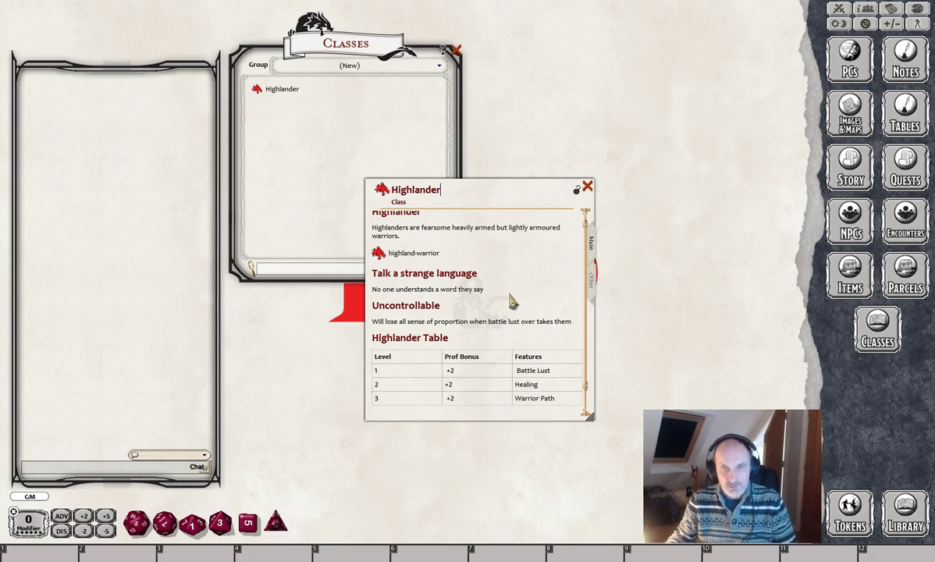
scroll(511, 301, "up", 1)
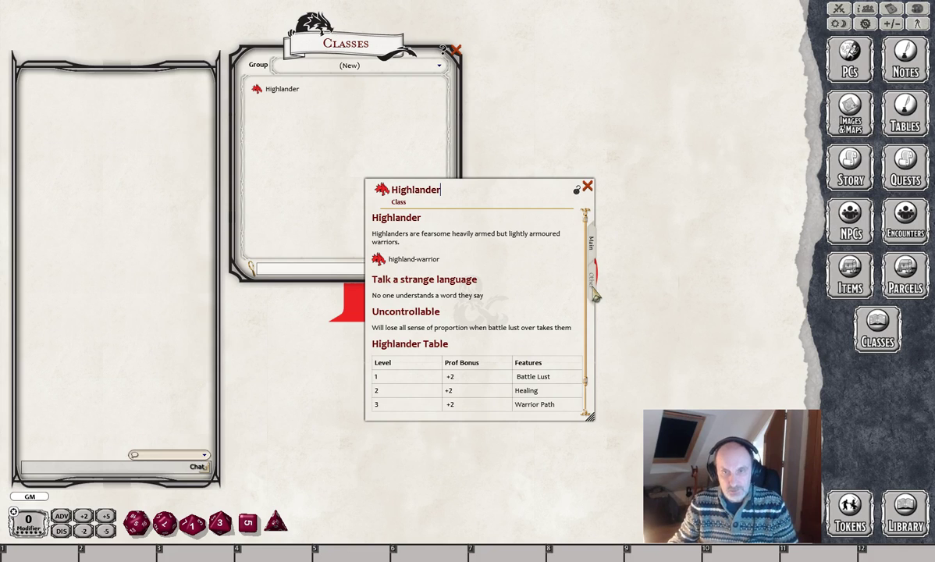
left_click(593, 280)
left_click_drag(534, 186, 508, 162)
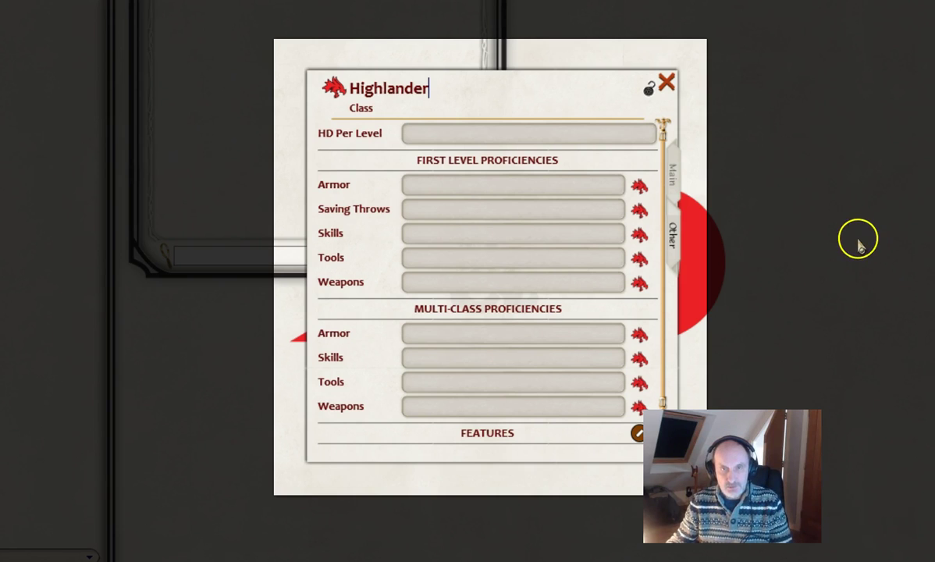
- Enter 1d12 hit dice per level, light/medium armor and shields, and Strength and Dexterity saves
left_click(554, 138)
type("1d12 per highlander level")
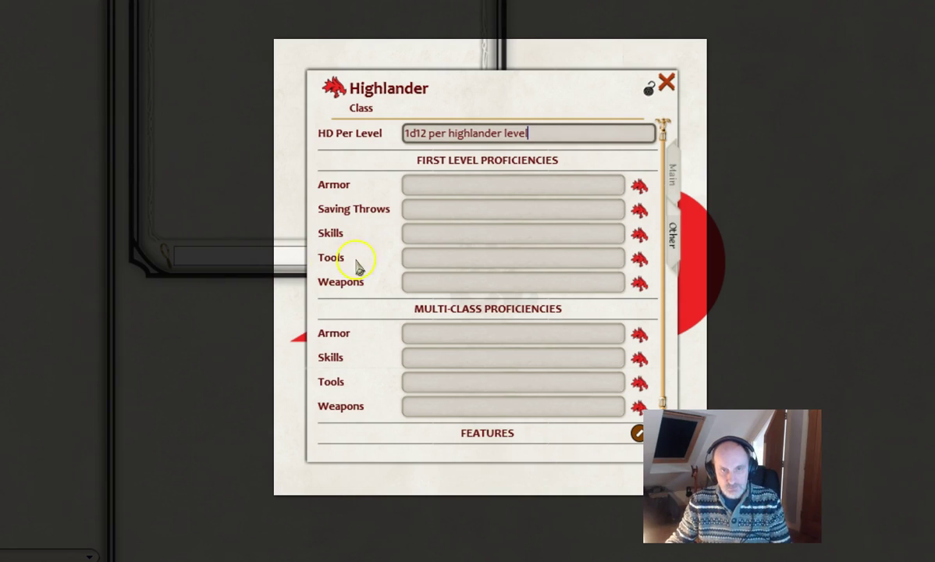
left_click(511, 186)
type("Light armor, medium armor, shields")
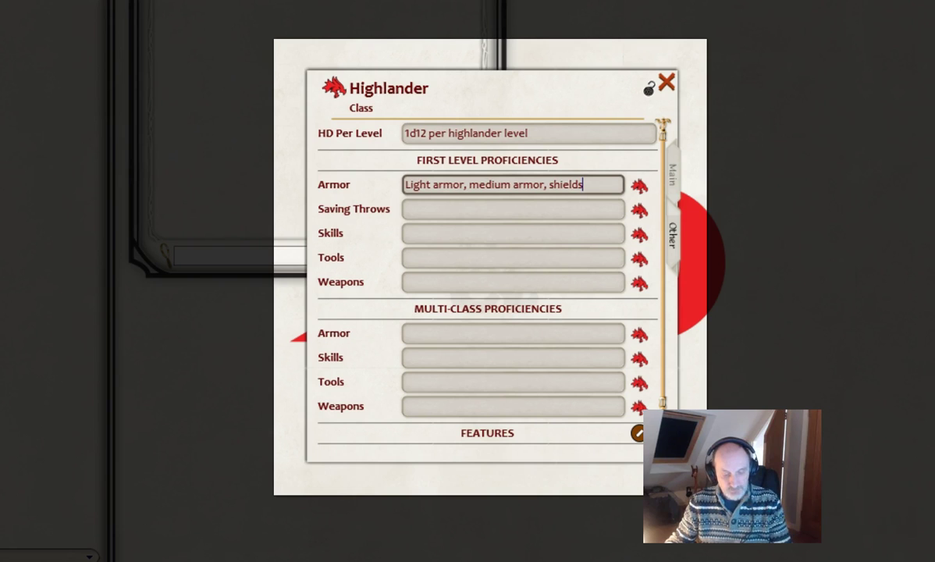
left_click(471, 209)
type("Strength, Dexterity")
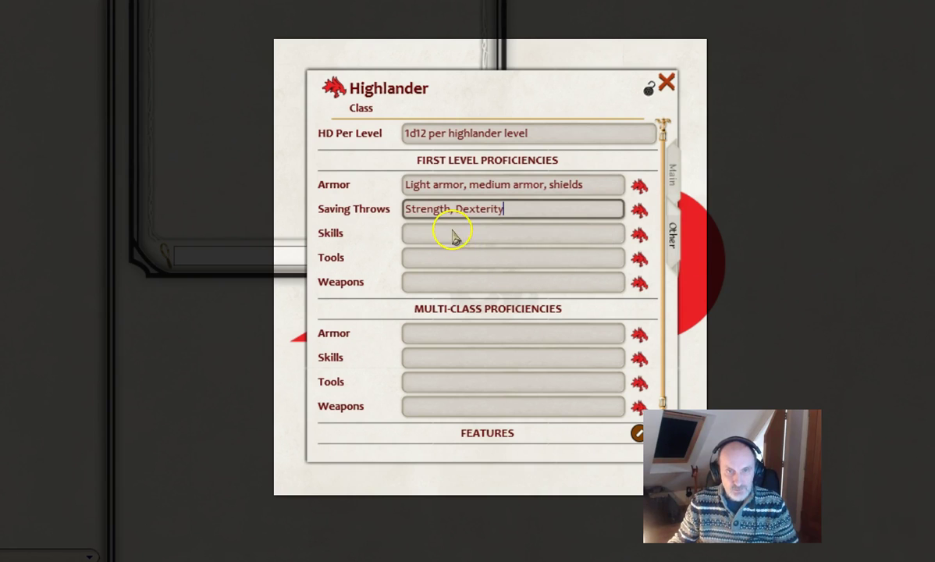
left_click(639, 236)
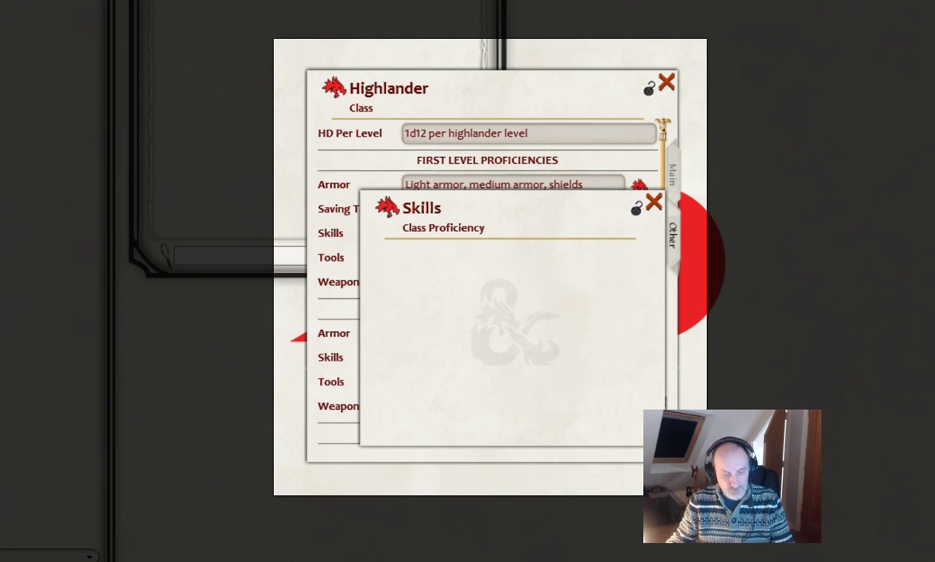
- Paste 'Choose two from Acrobatics, Athletics, Intimidation, Perception, Persuasion, Survival' as skills proficiency
left_click(425, 254)
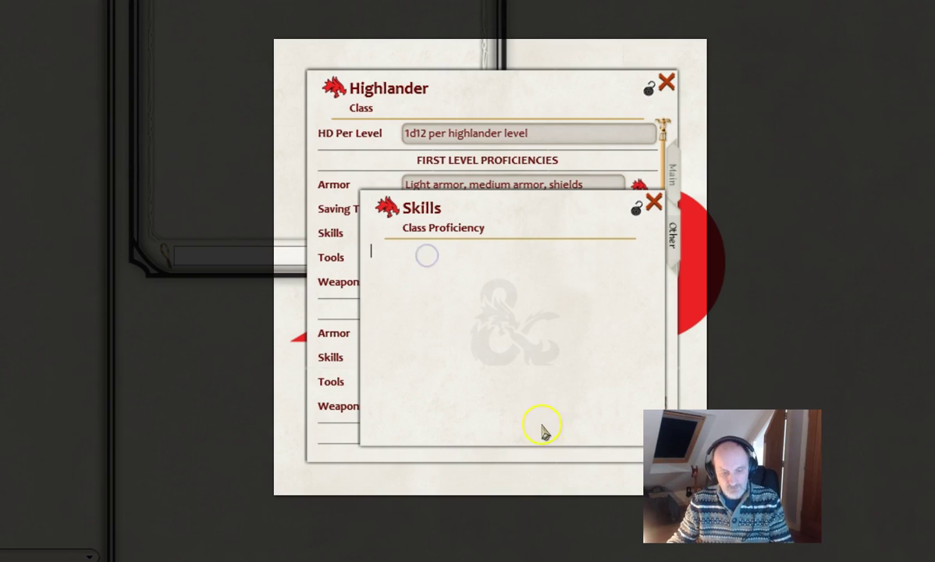
type("Choose two from Acrobatics, Athletics, Intimidation, Perception, Persuasion, Survival")
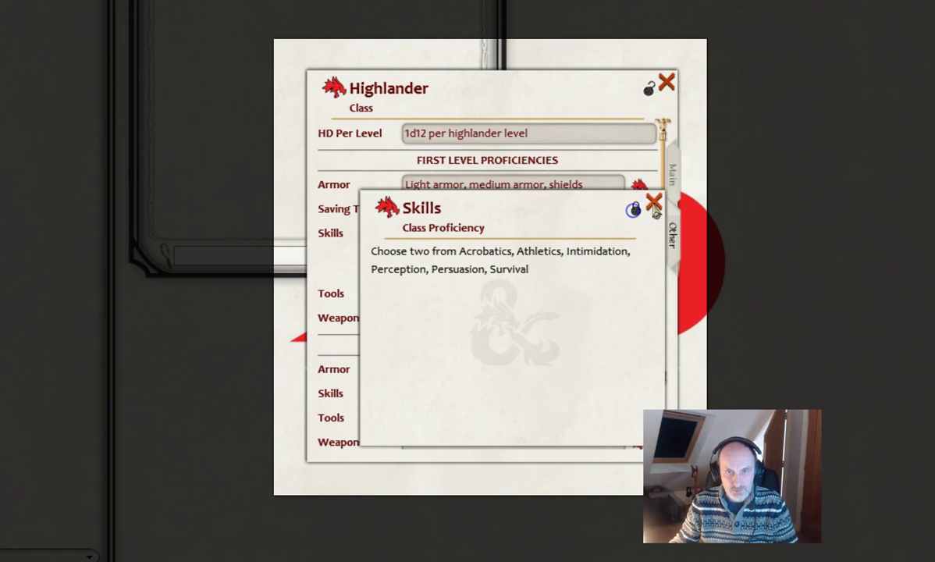
left_click(654, 201)
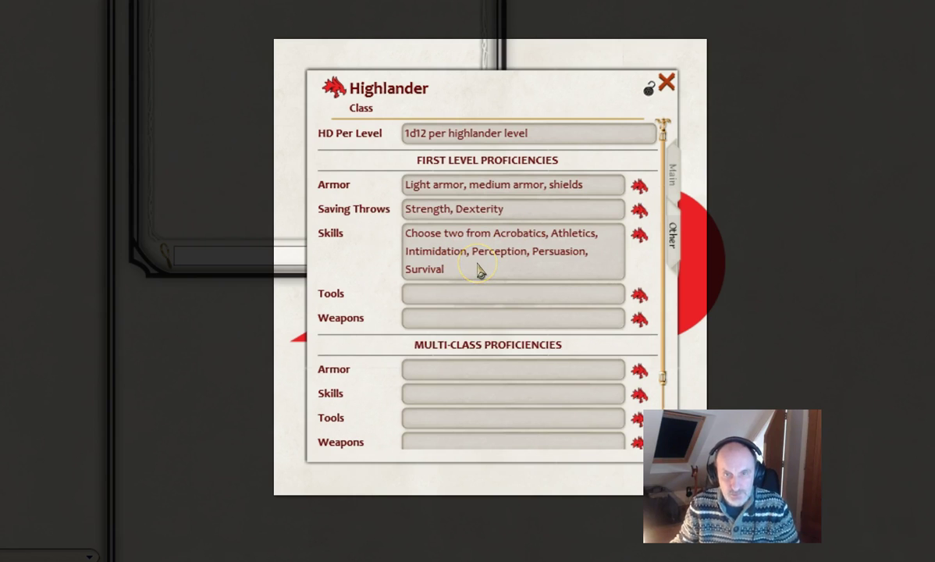
left_click(429, 243)
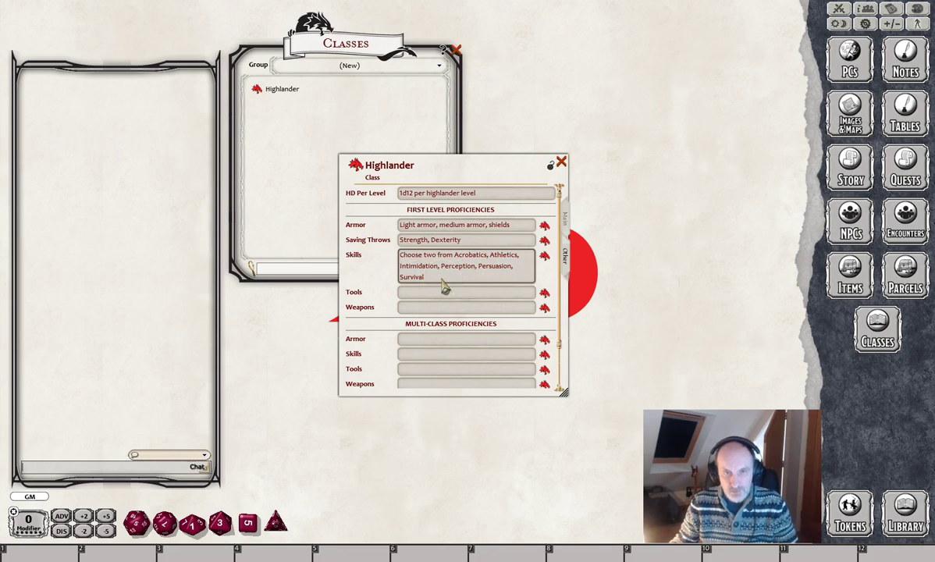
- Bring up the Classes list filtered to the DD PHB Deluxe group
left_click(882, 341)
left_click(329, 65)
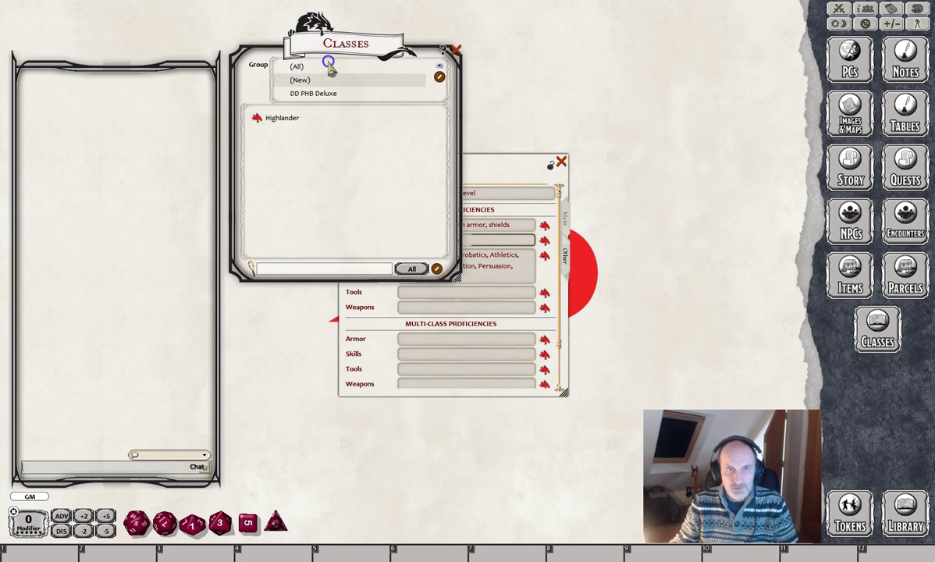
left_click(298, 93)
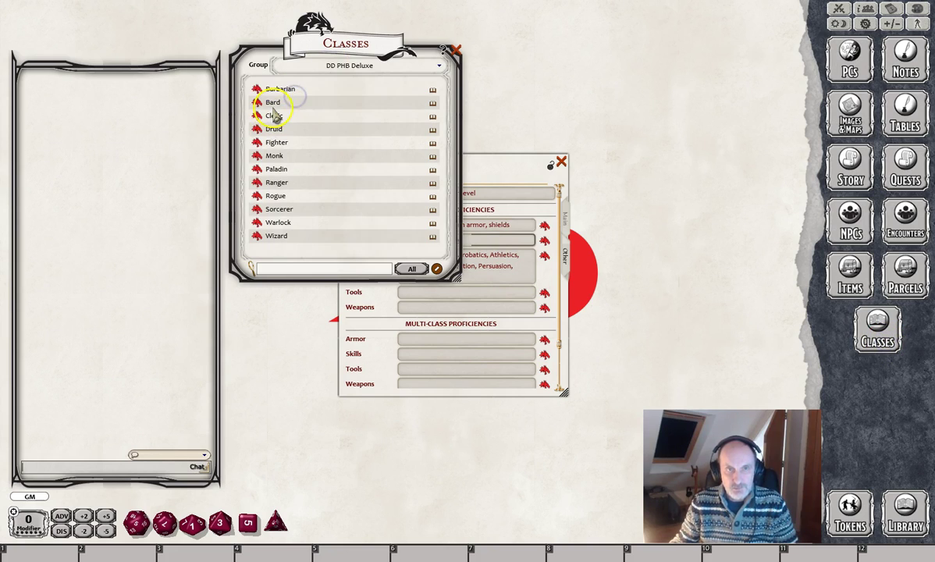
- Review the Bard's and Rogue's hit dice and proficiencies for reference
left_click(272, 103)
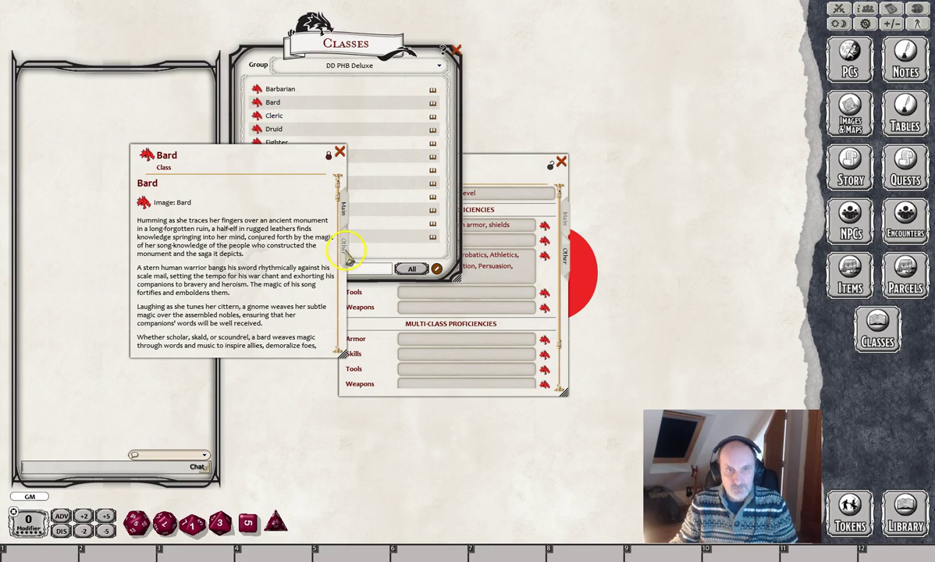
left_click(346, 253)
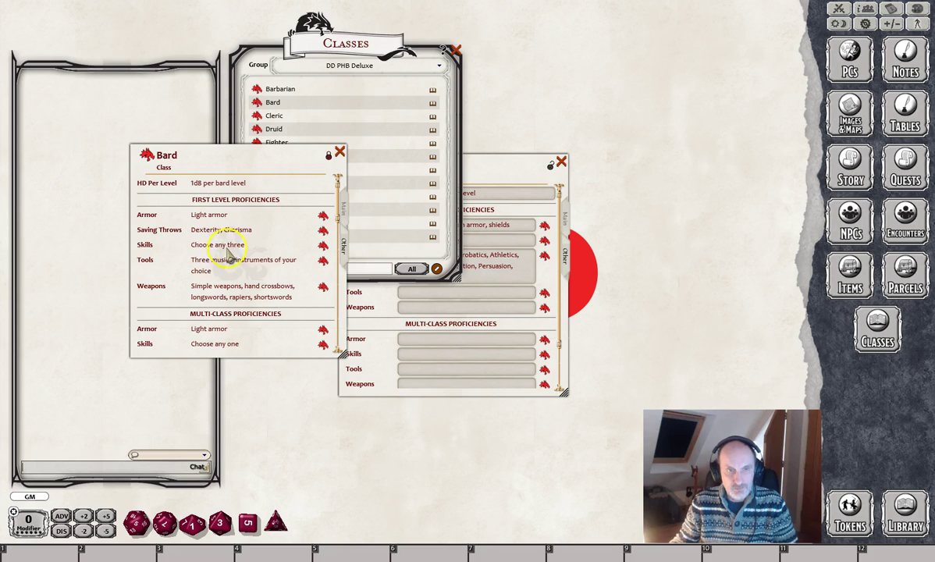
left_click(339, 151)
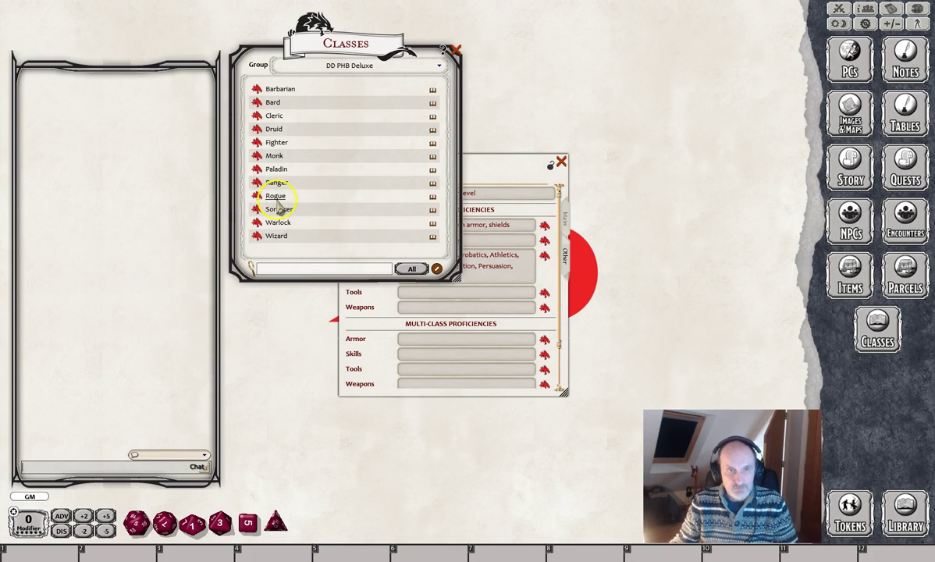
left_click(275, 197)
left_click(360, 251)
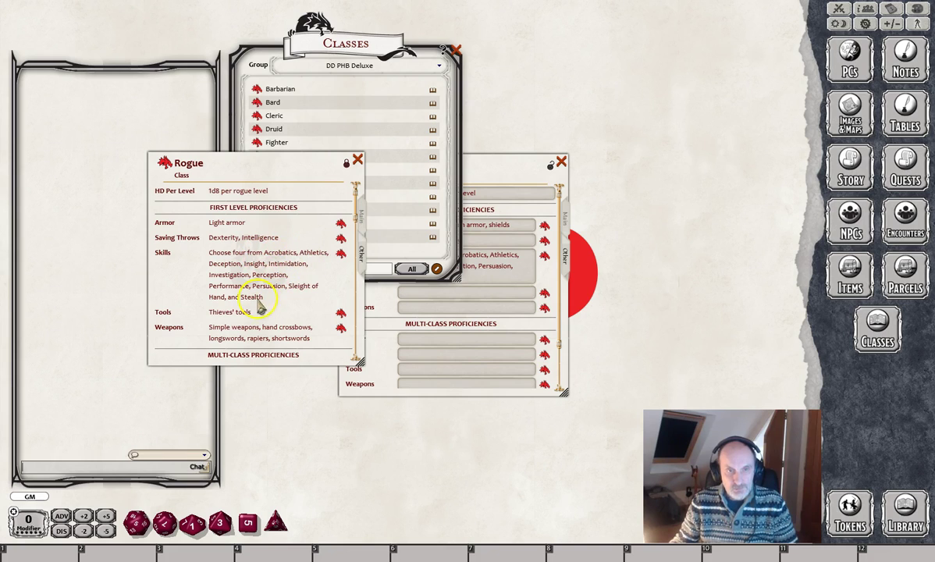
left_click(358, 162)
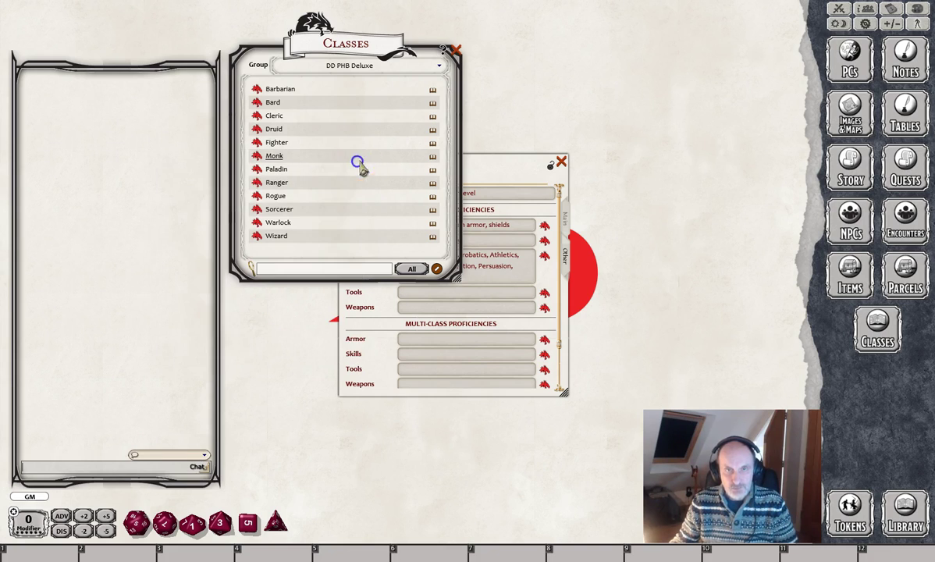
- Close the Classes list and set Tools to Bagpipes and Weapons to Martial weapons
left_click(455, 52)
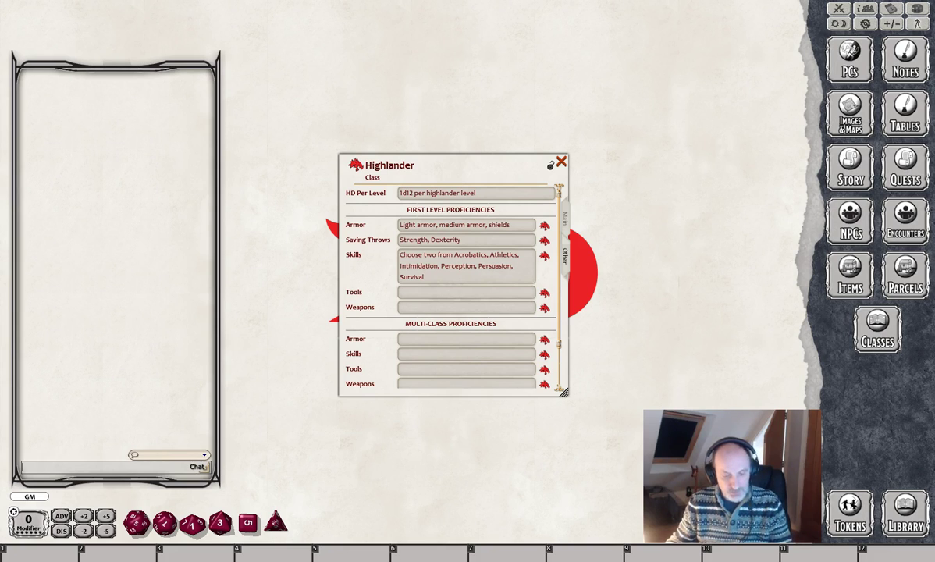
left_click(415, 291)
type("Bagpipes")
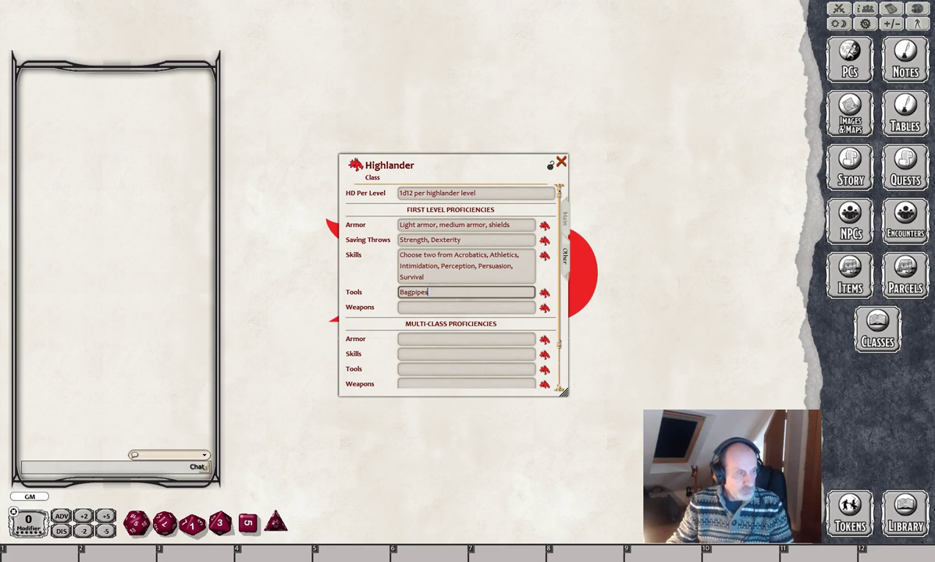
left_click(474, 306)
type("Martial weapons")
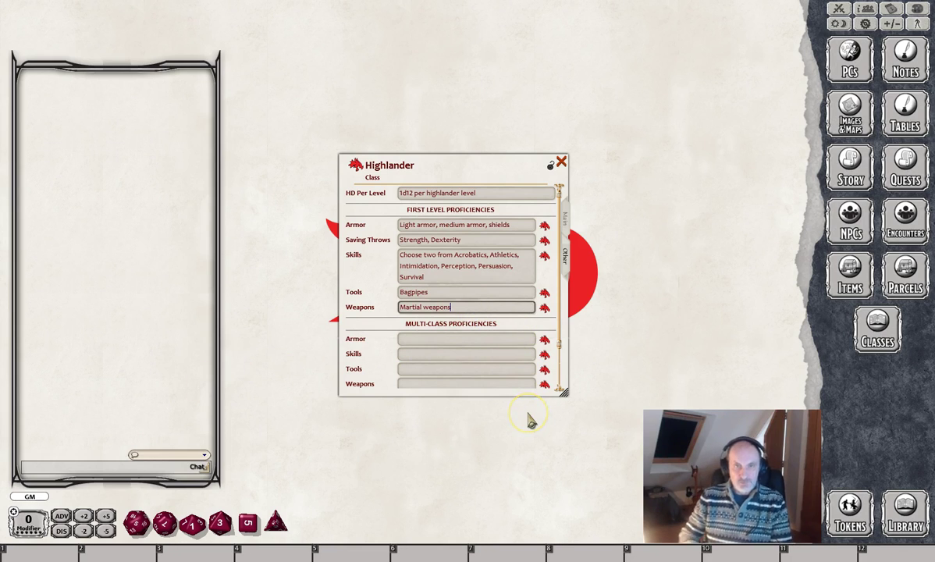